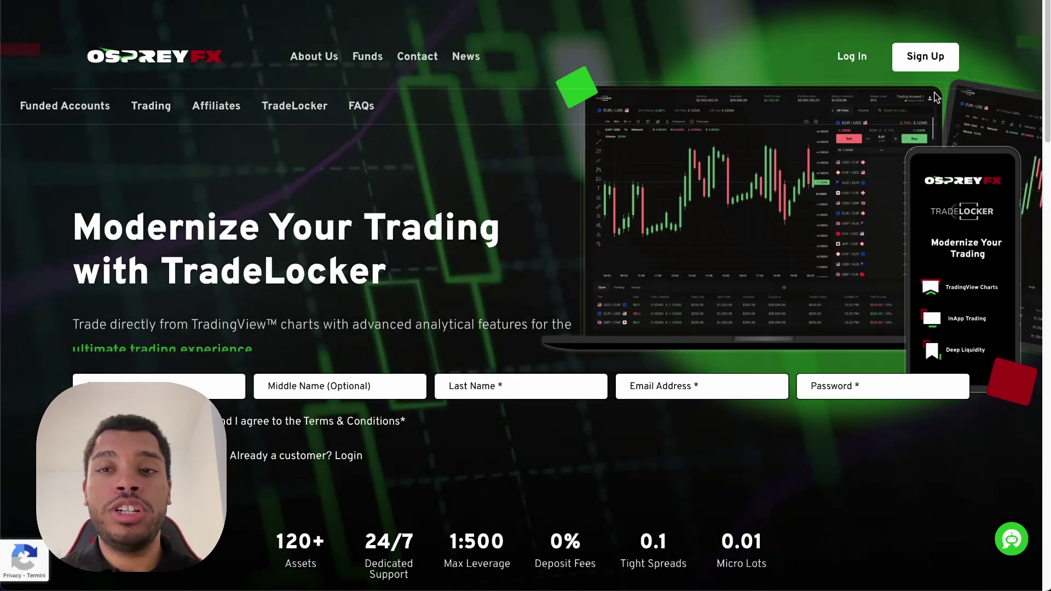
- Fill out the OspreyFX sign-up form, agree to the age and terms statement, and submit it
click(925, 56)
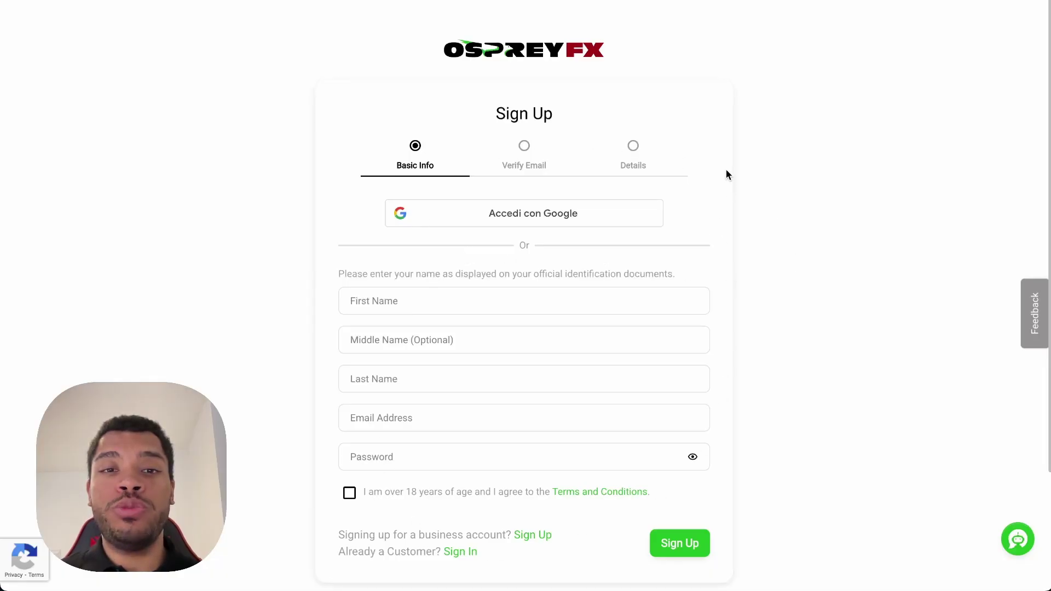
click(350, 496)
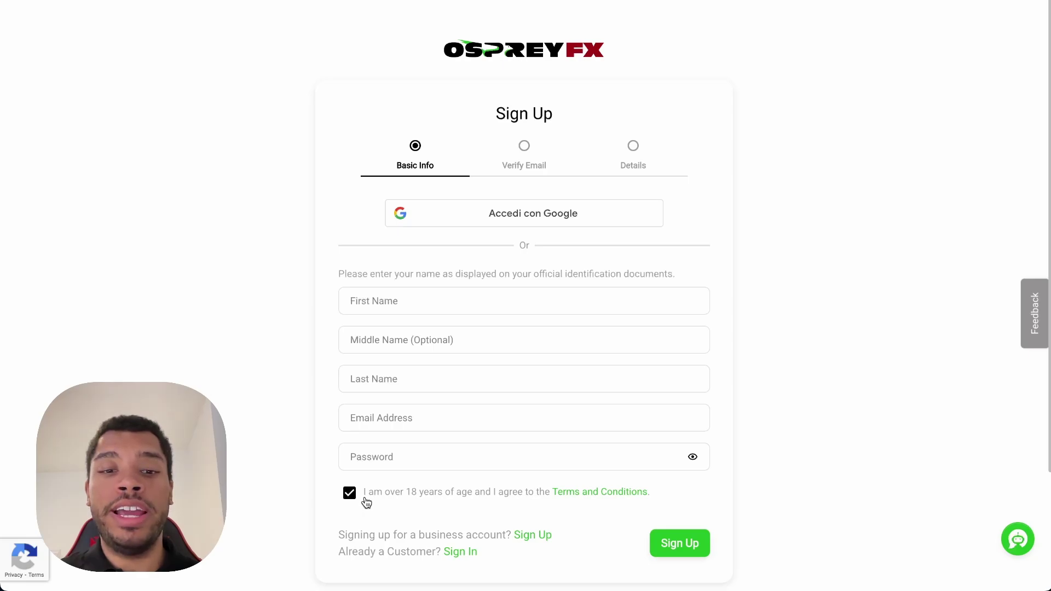
click(665, 541)
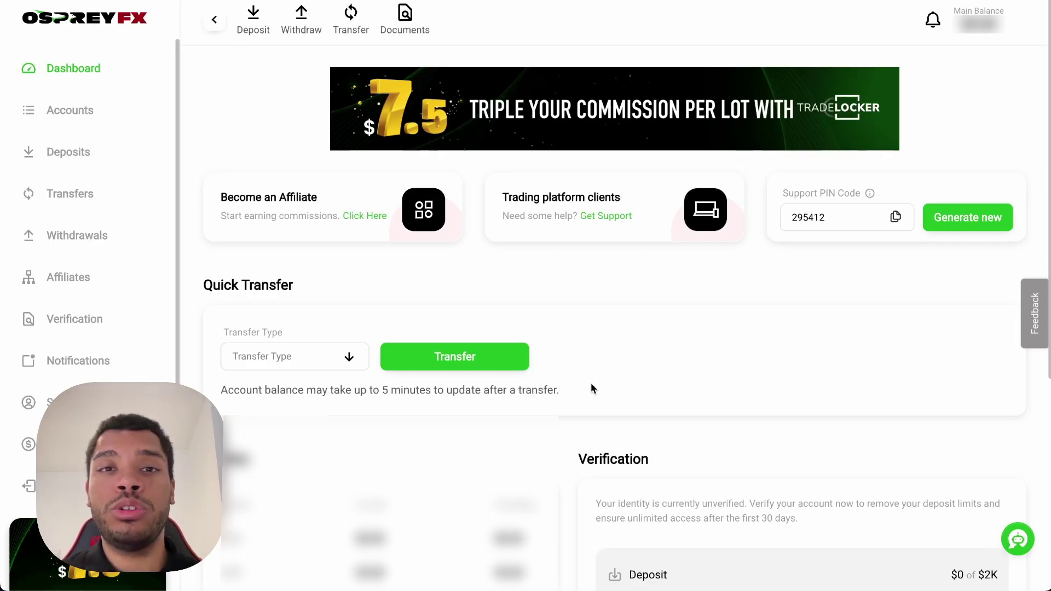
scroll(592, 386, down, 2)
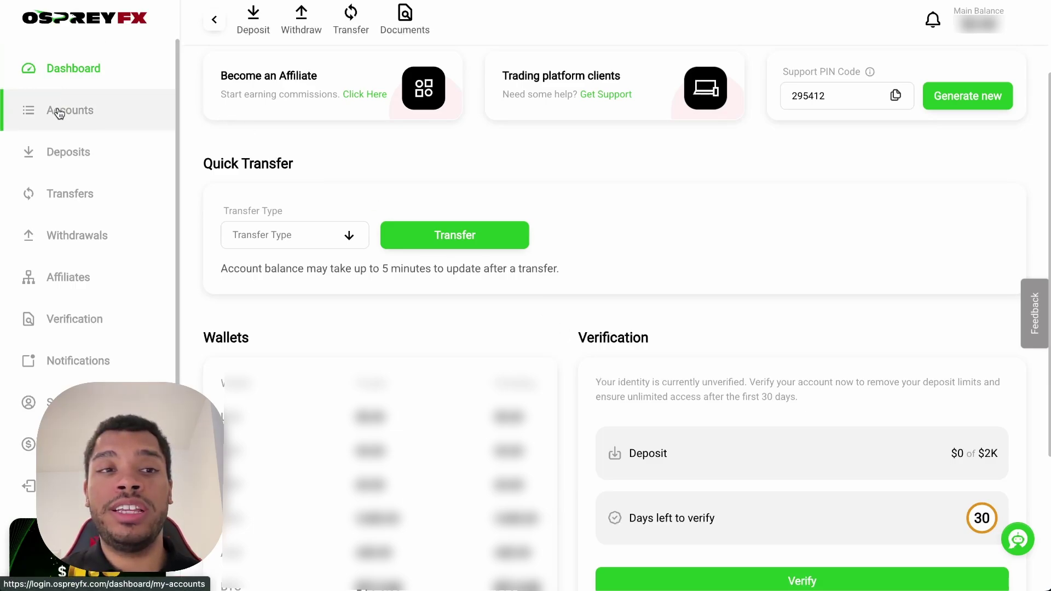
- On the Accounts page, choose account type OspreyFX TradeLocker Demo with USD as currency
click(86, 117)
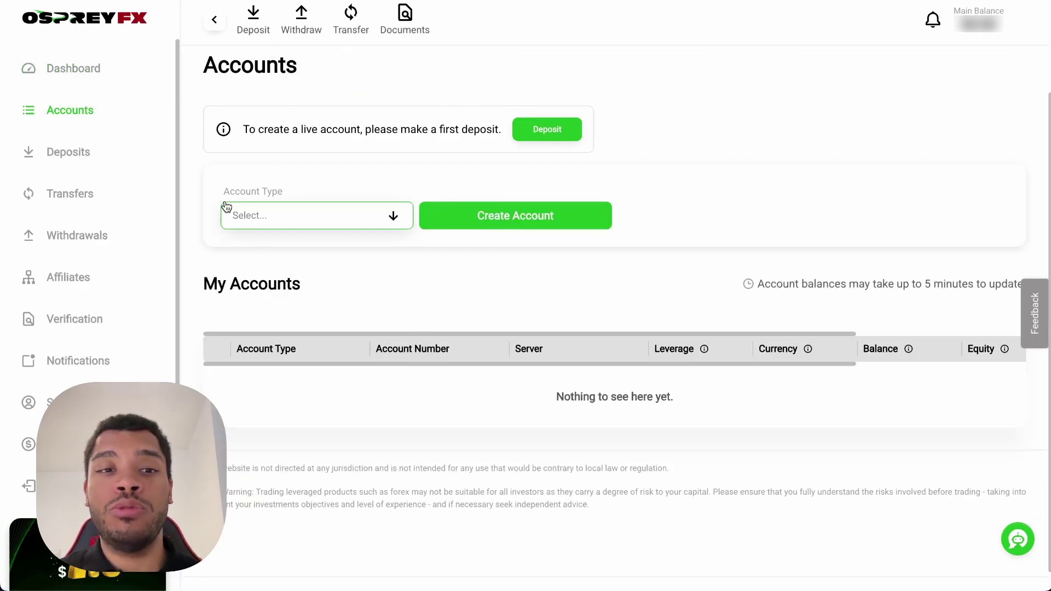
click(353, 222)
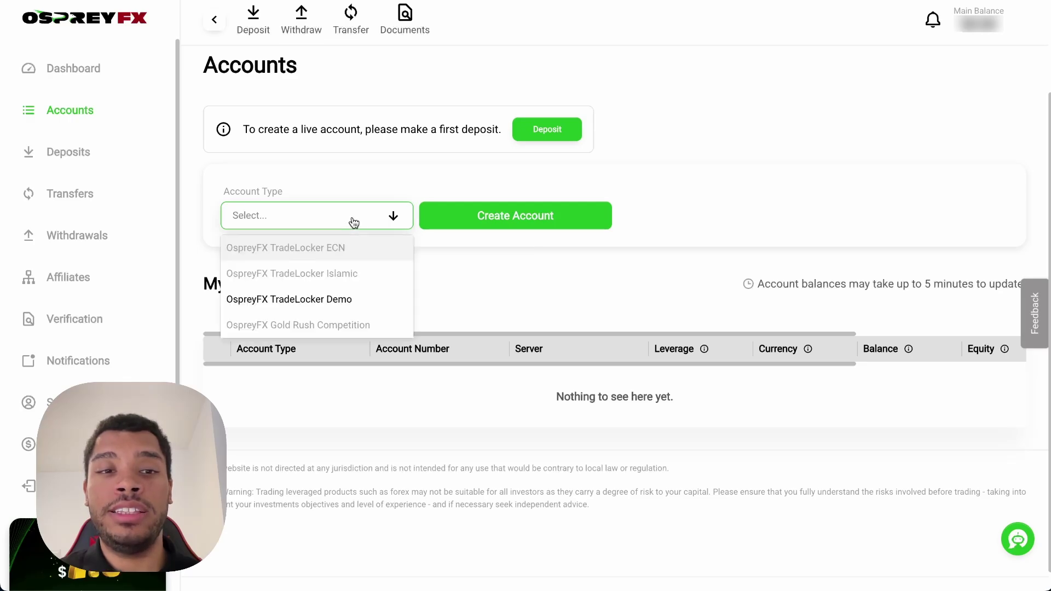
click(329, 300)
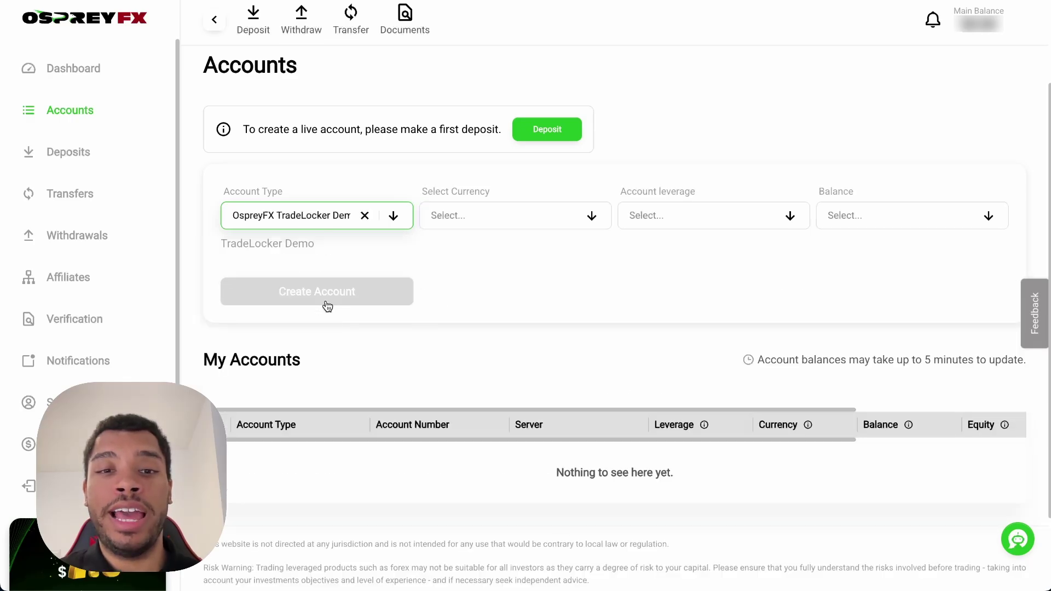
click(589, 226)
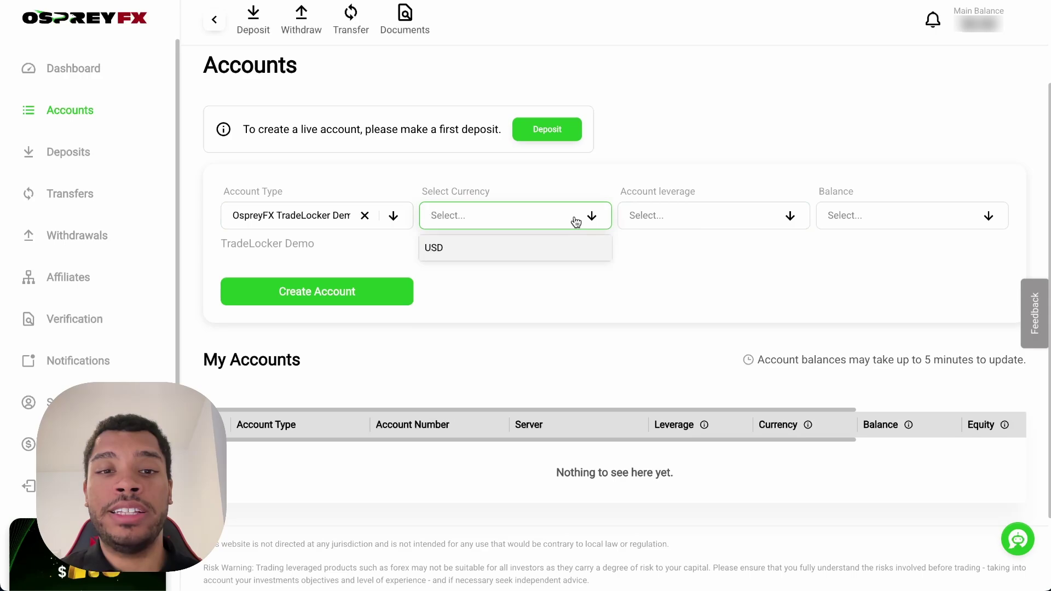
click(432, 255)
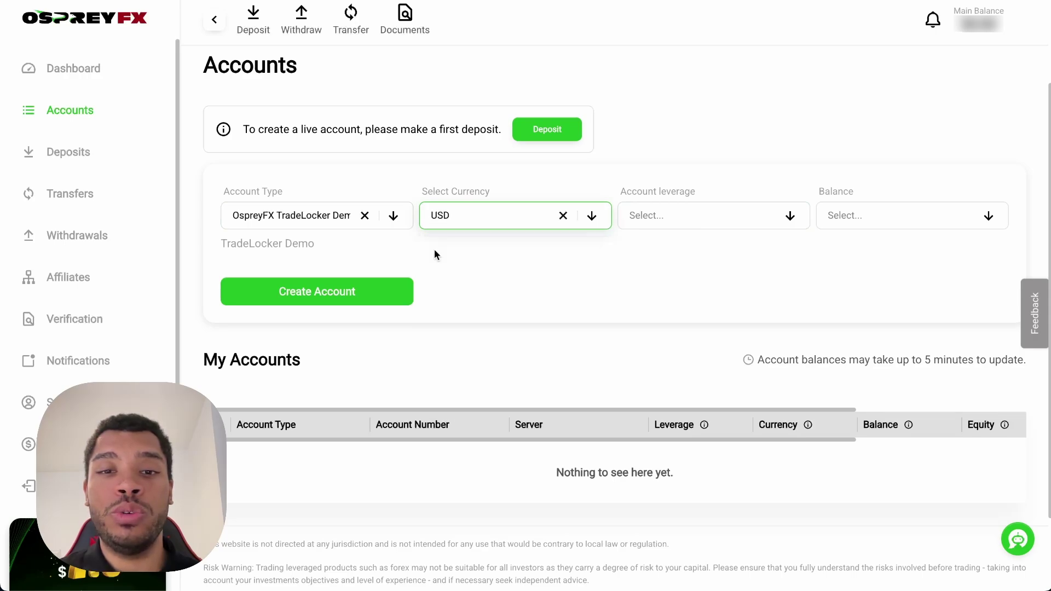
click(706, 223)
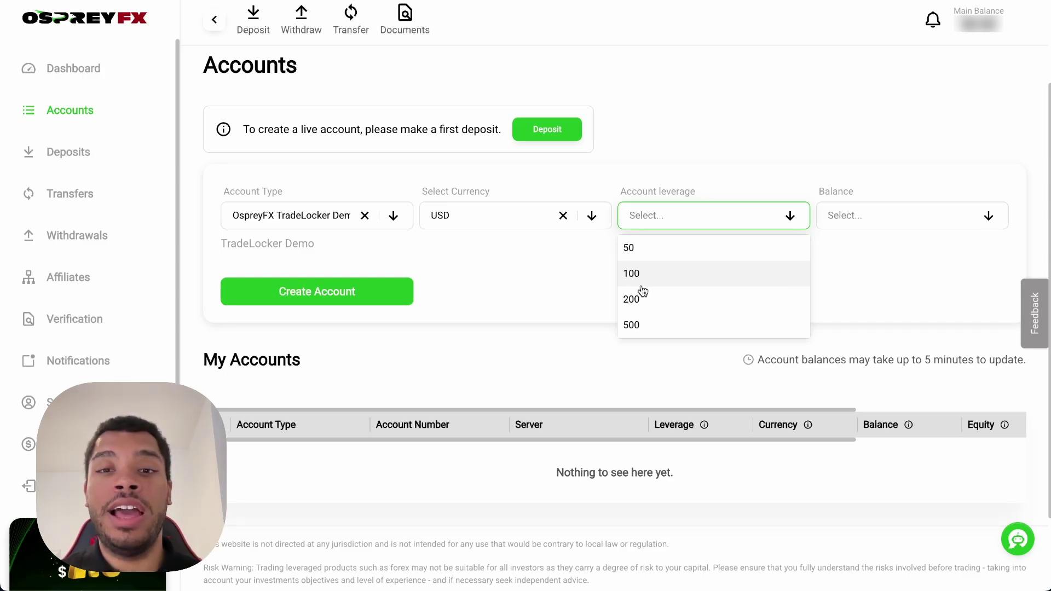
- Create the demo account with 500 leverage and a 1000 starting balance, dismissing the confirmation
click(632, 326)
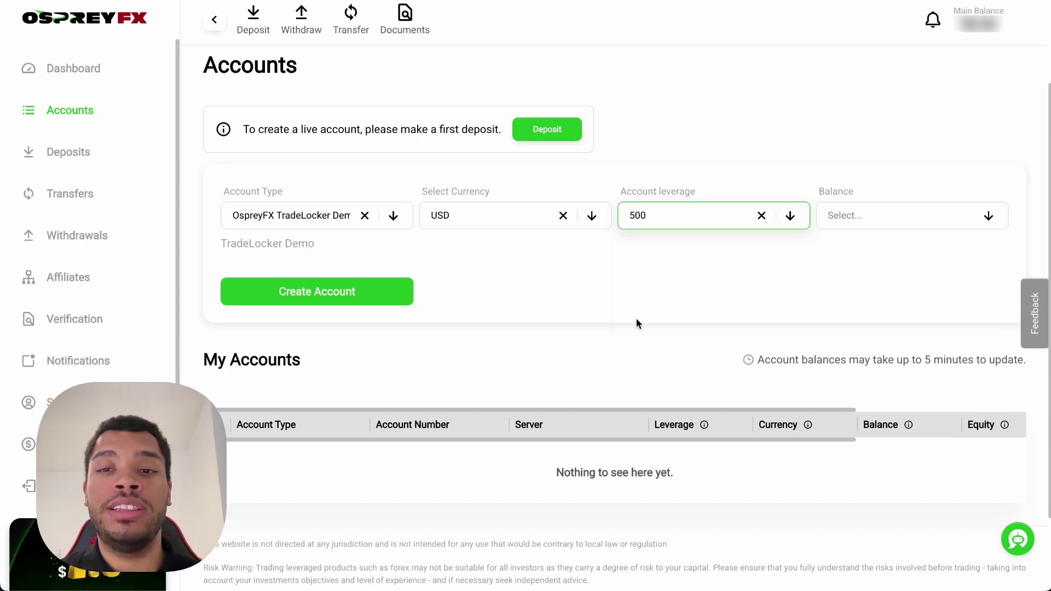
click(849, 225)
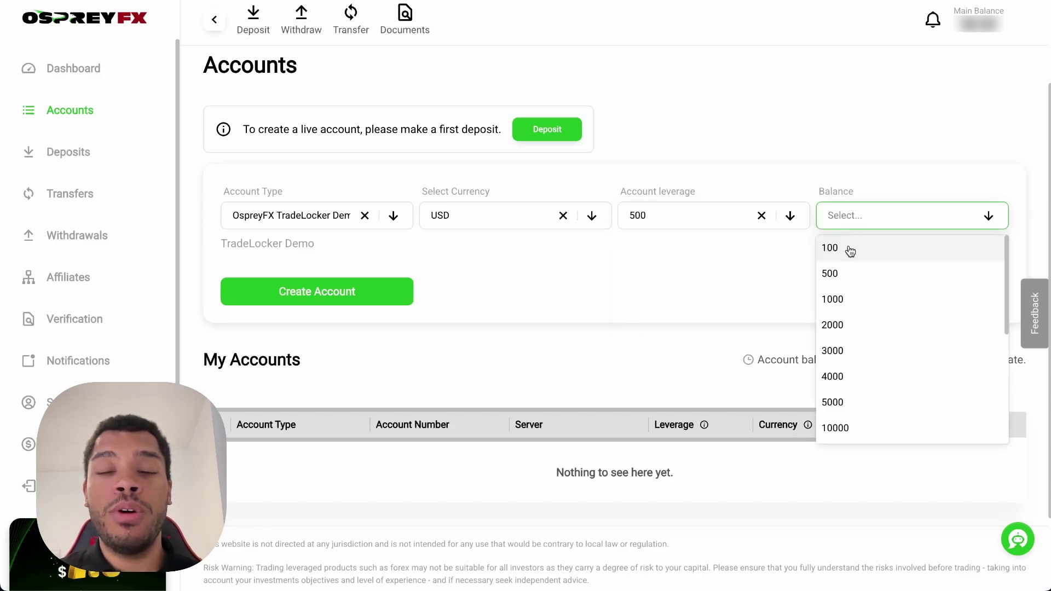
scroll(863, 348, down, 4)
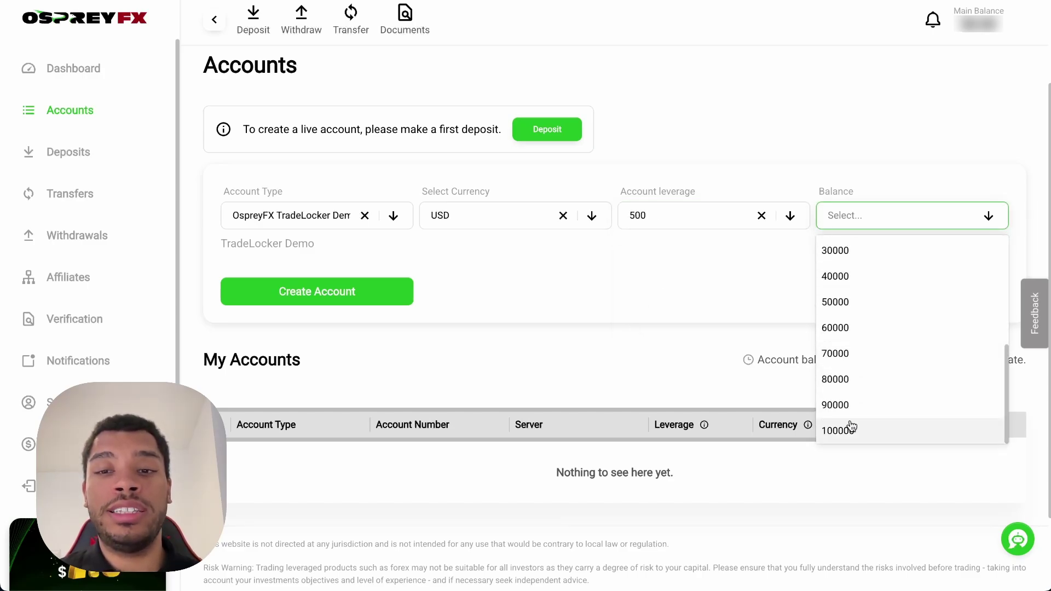
scroll(851, 426, up, 4)
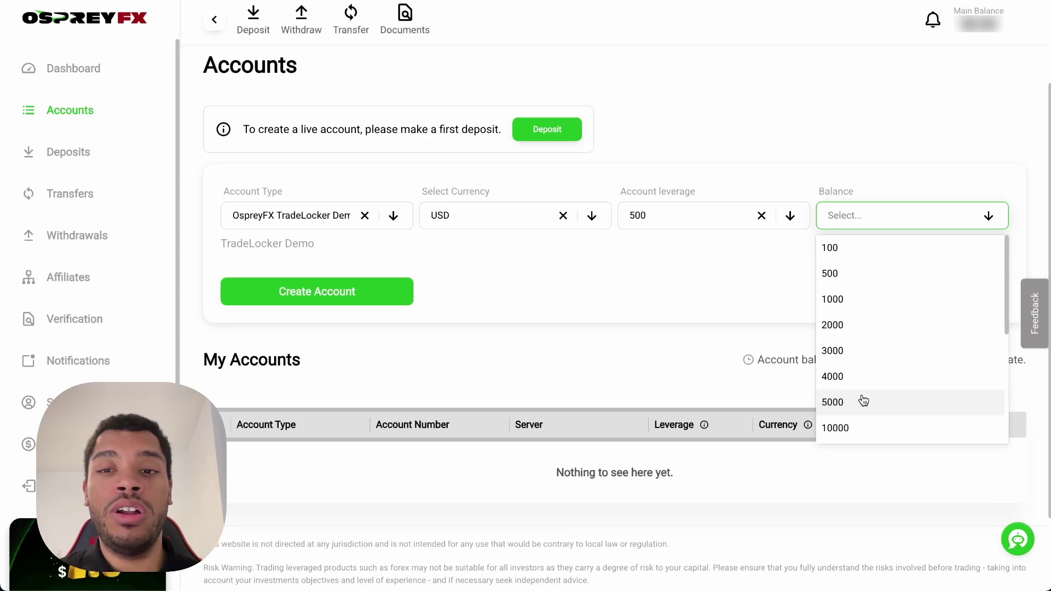
click(859, 308)
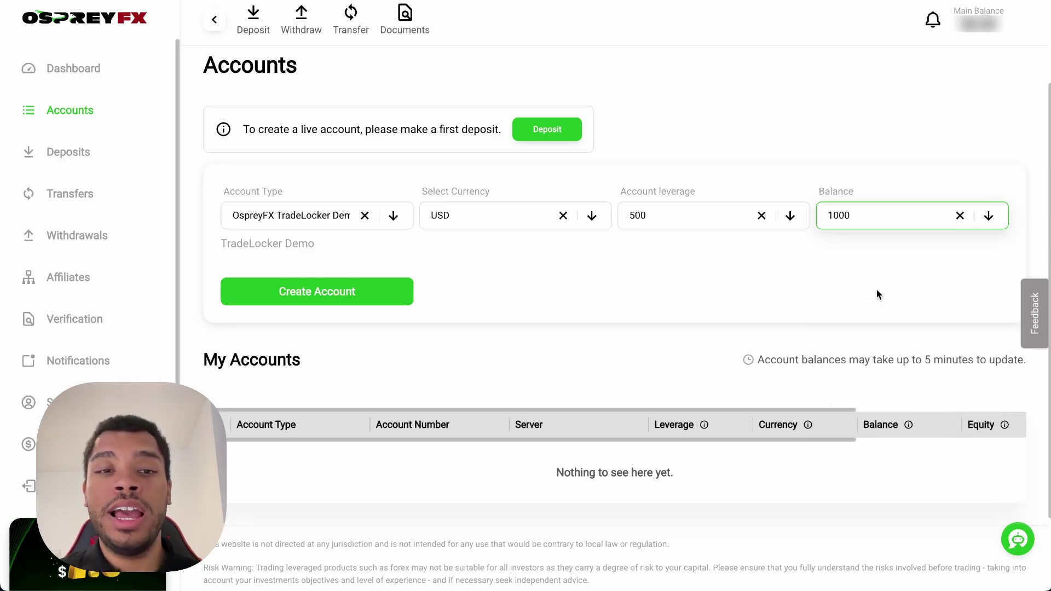
click(320, 300)
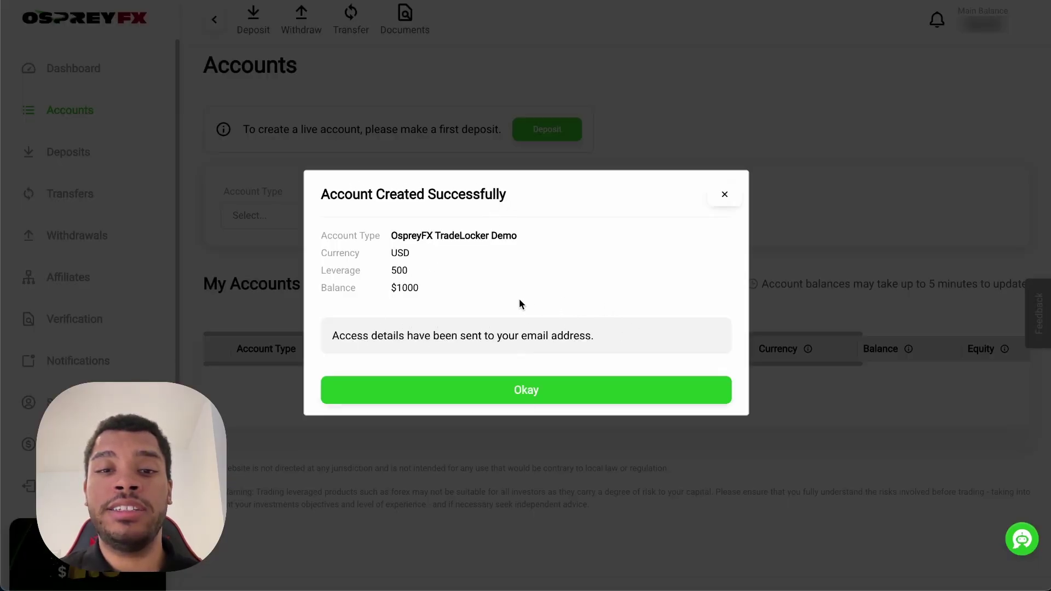
click(508, 392)
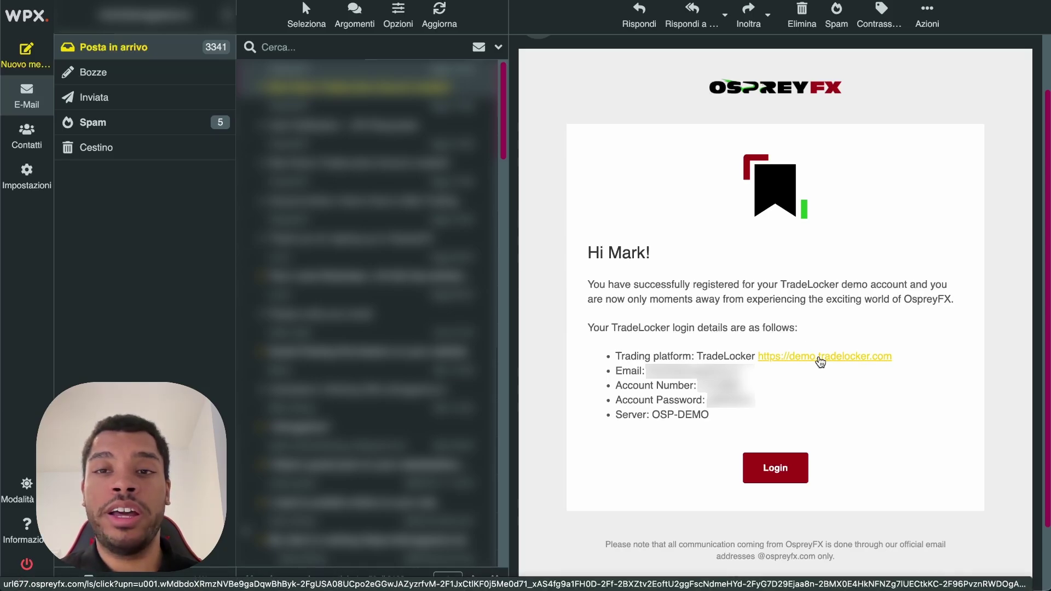
- Log in at demo.tradelocker.com using the account email and password copied from the welcome email
click(820, 361)
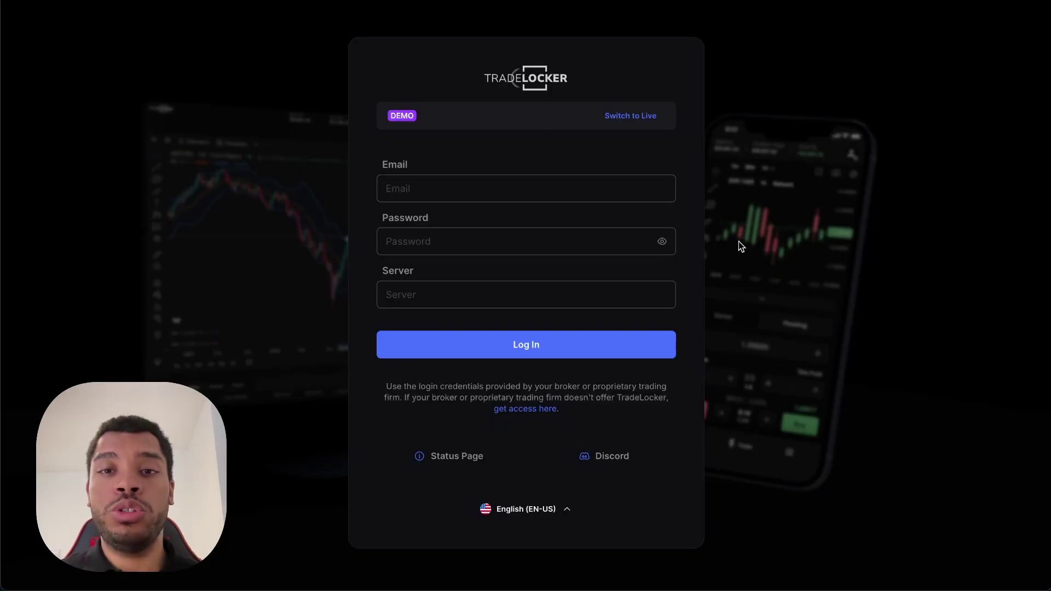
click(412, 170)
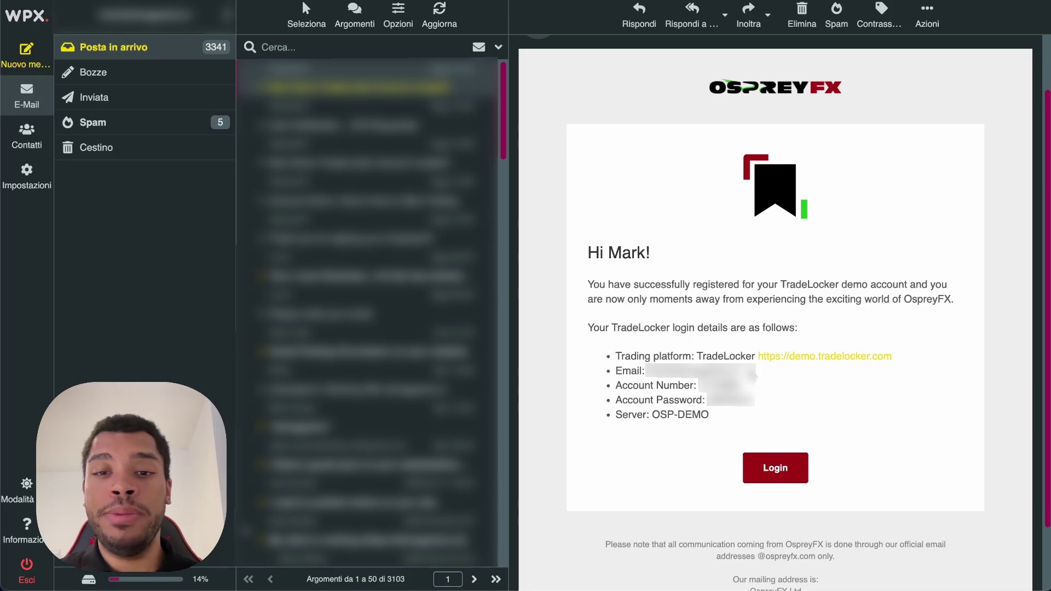
drag(756, 375, 646, 372)
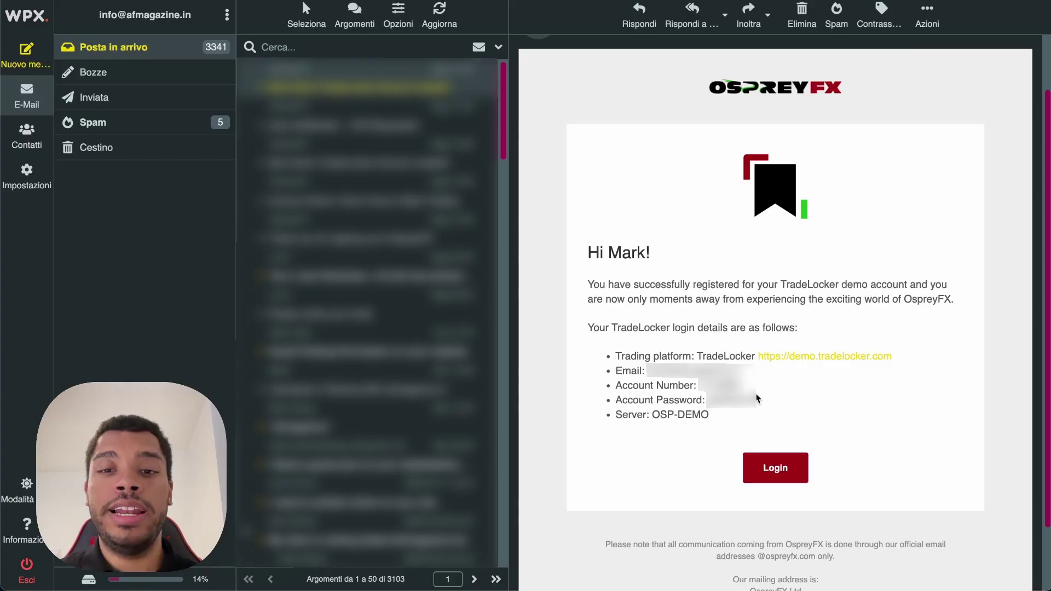
drag(757, 401, 652, 413)
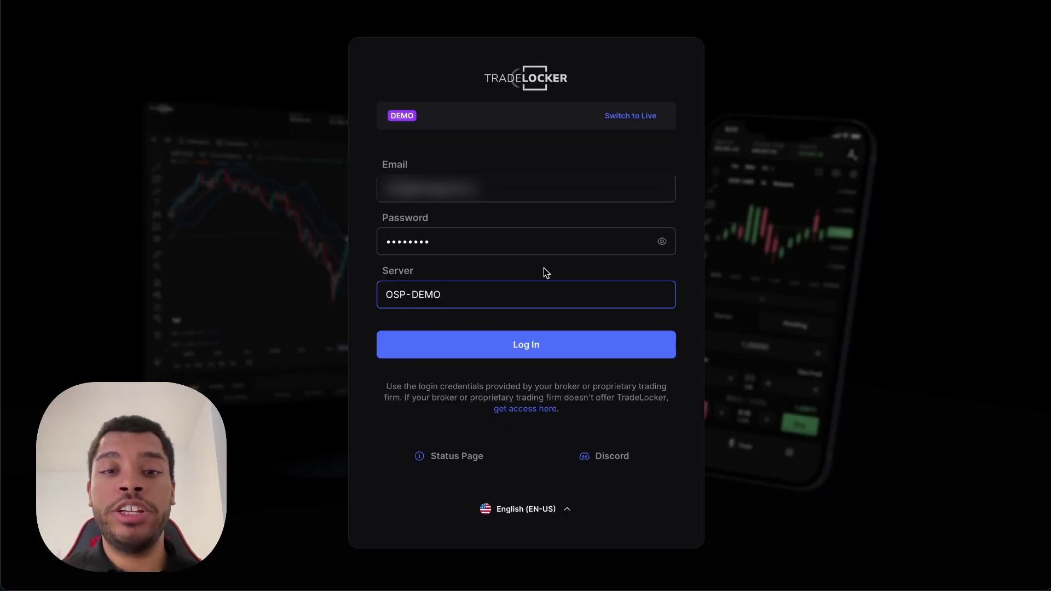
click(537, 356)
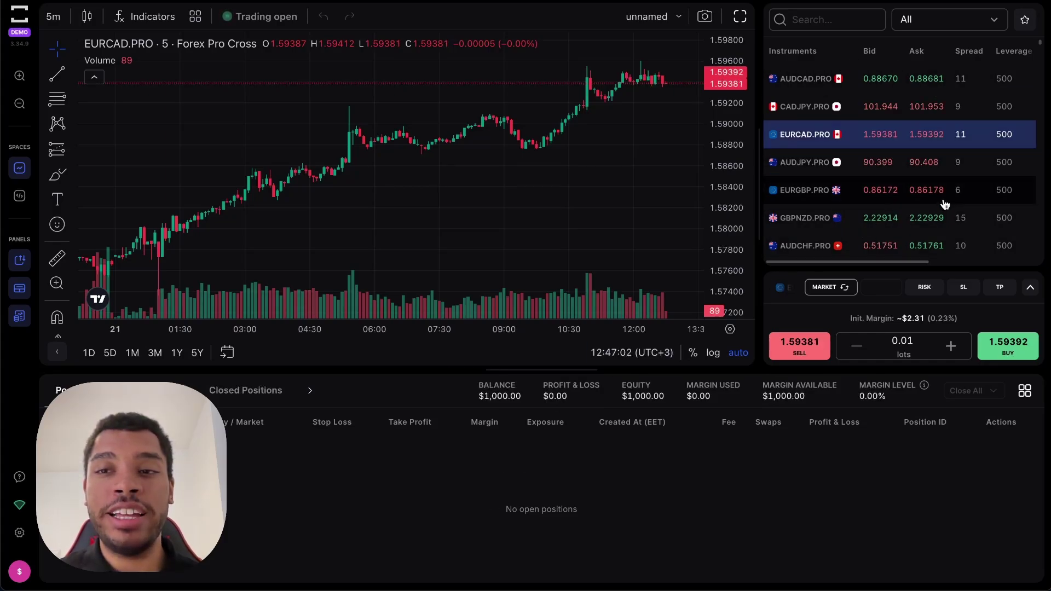
scroll(898, 106, down, 5)
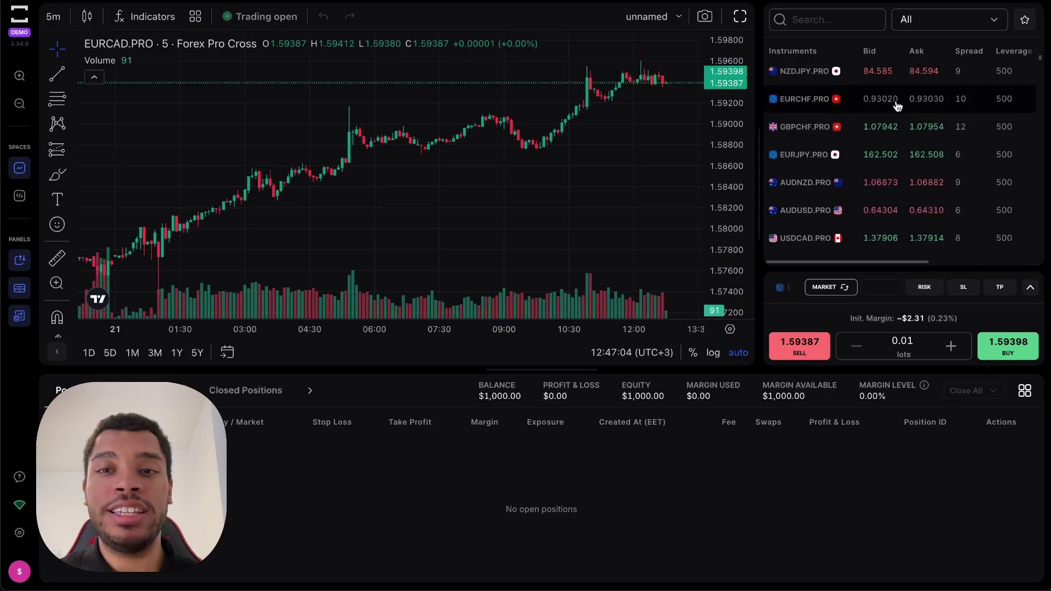
scroll(898, 107, up, 5)
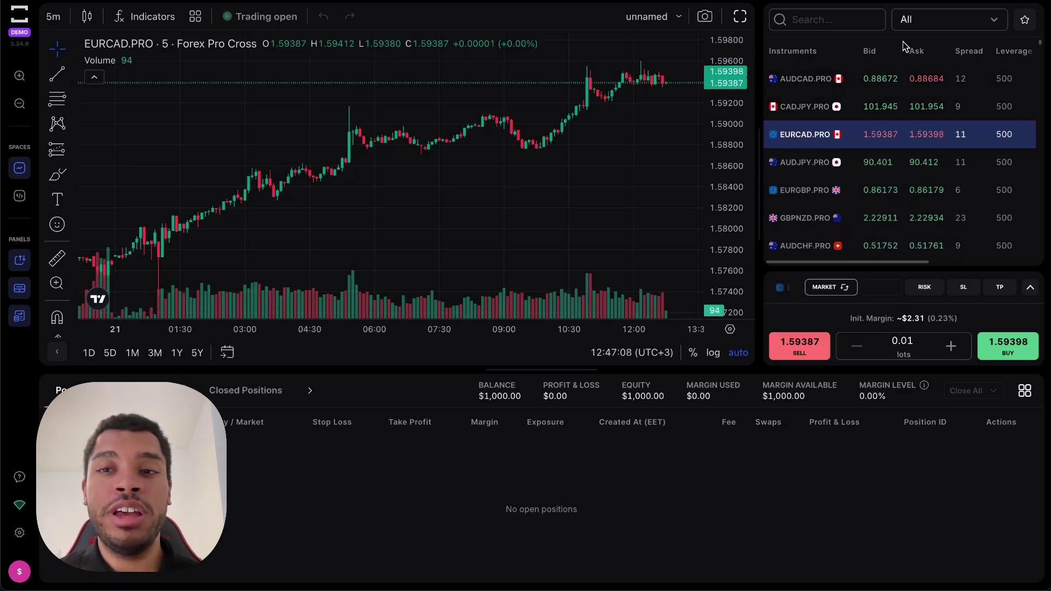
click(925, 22)
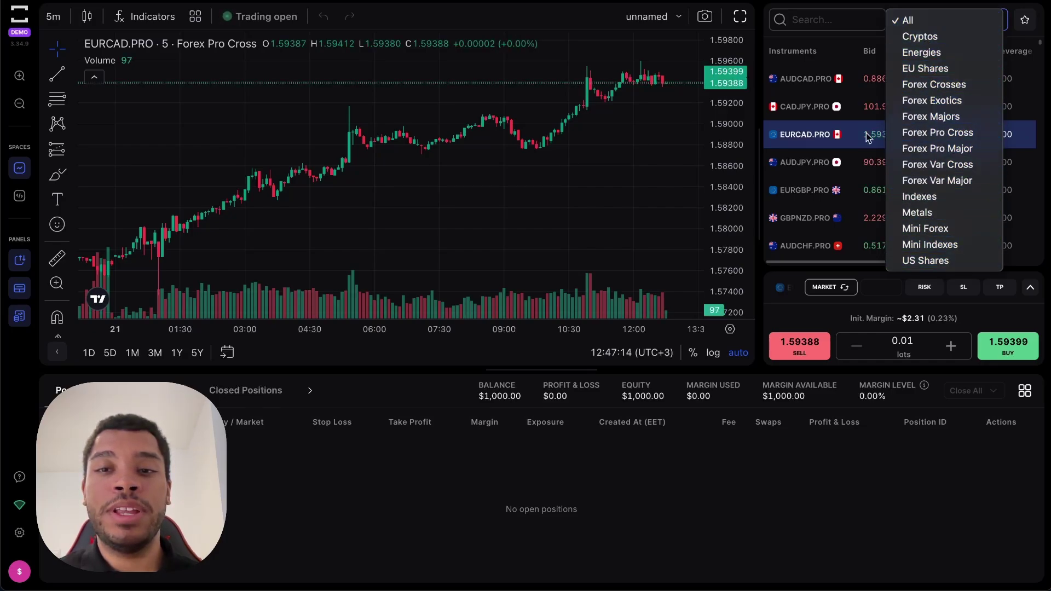
click(802, 160)
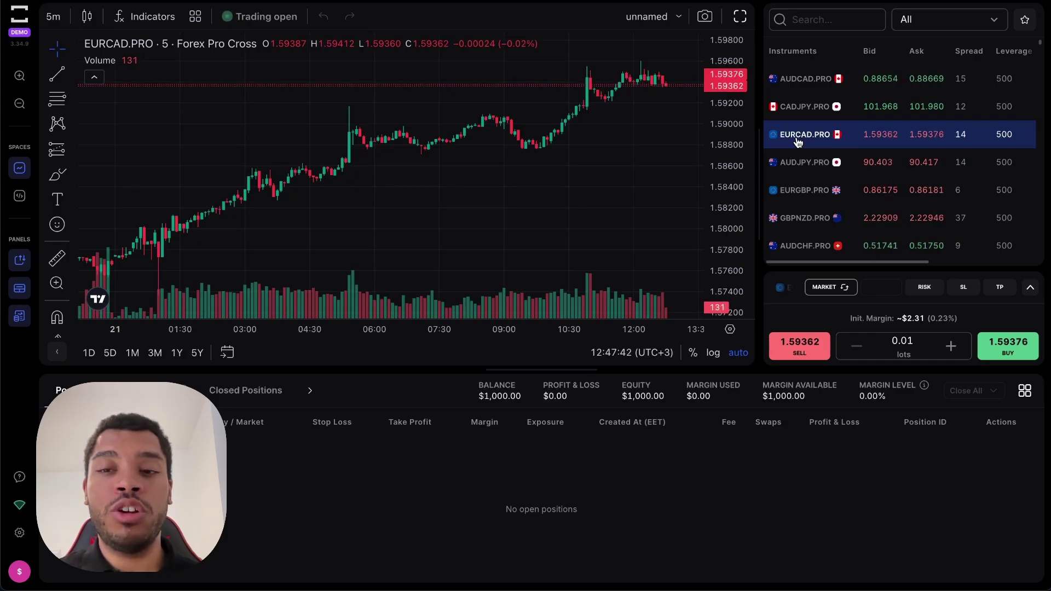
- Place and confirm a 0.01-lot market sell on EURCAD.PRO, then close that position
click(798, 350)
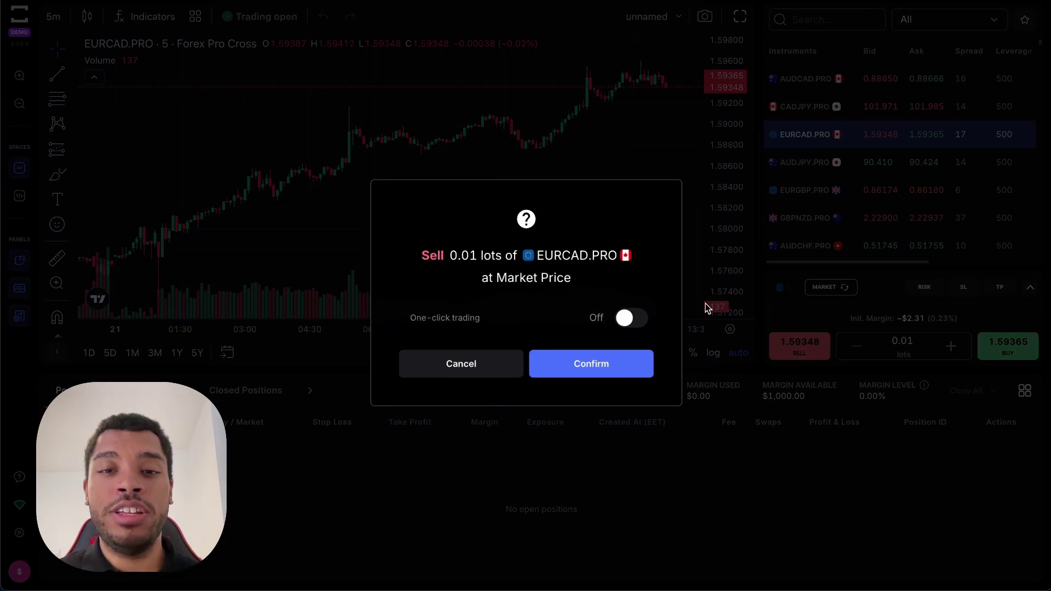
click(603, 371)
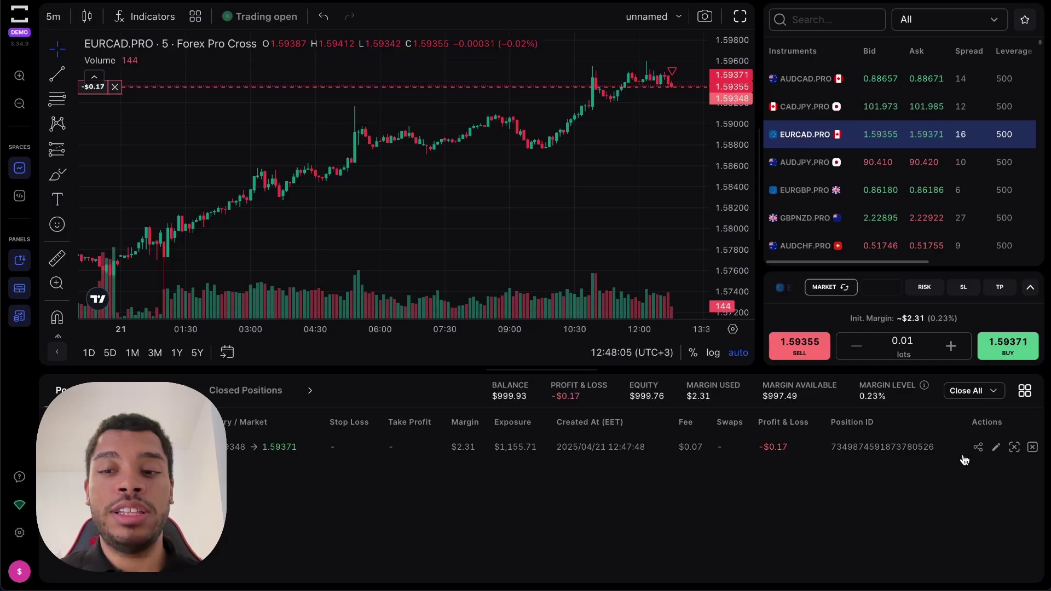
click(1033, 448)
click(580, 352)
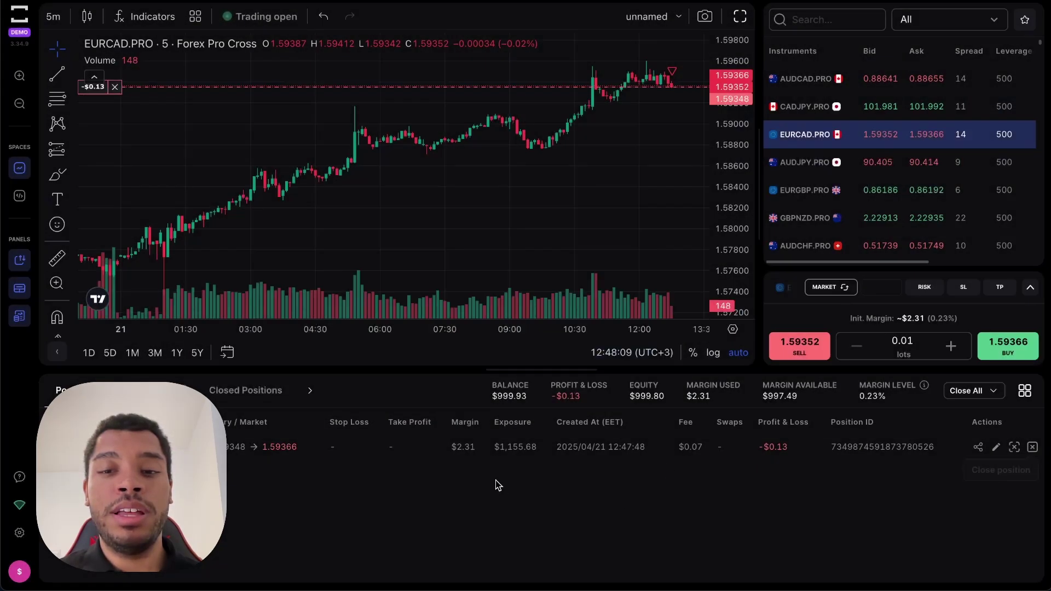
click(230, 407)
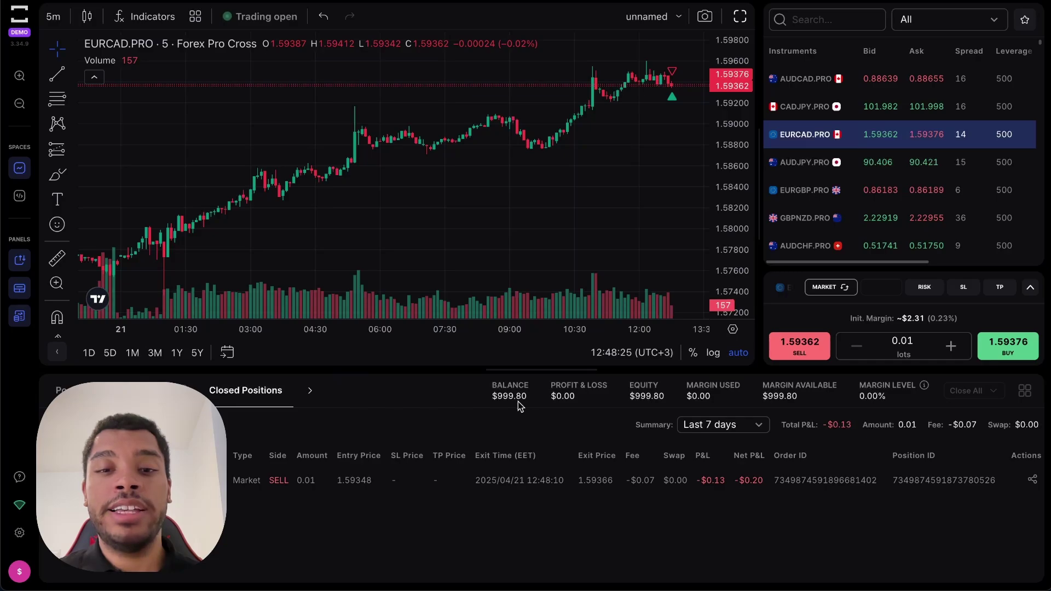
mouse_move(519, 405)
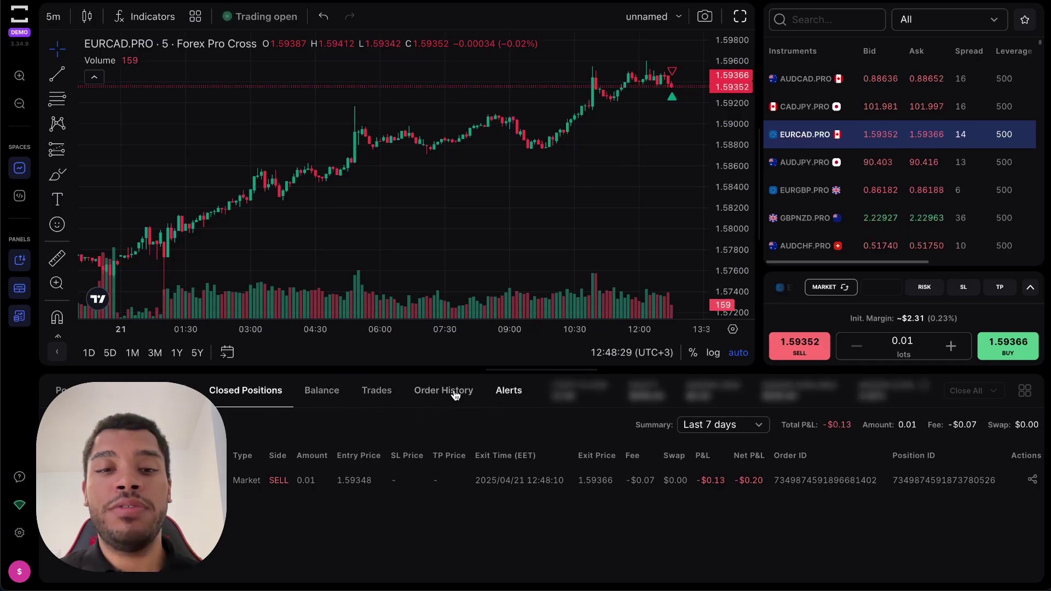
click(331, 395)
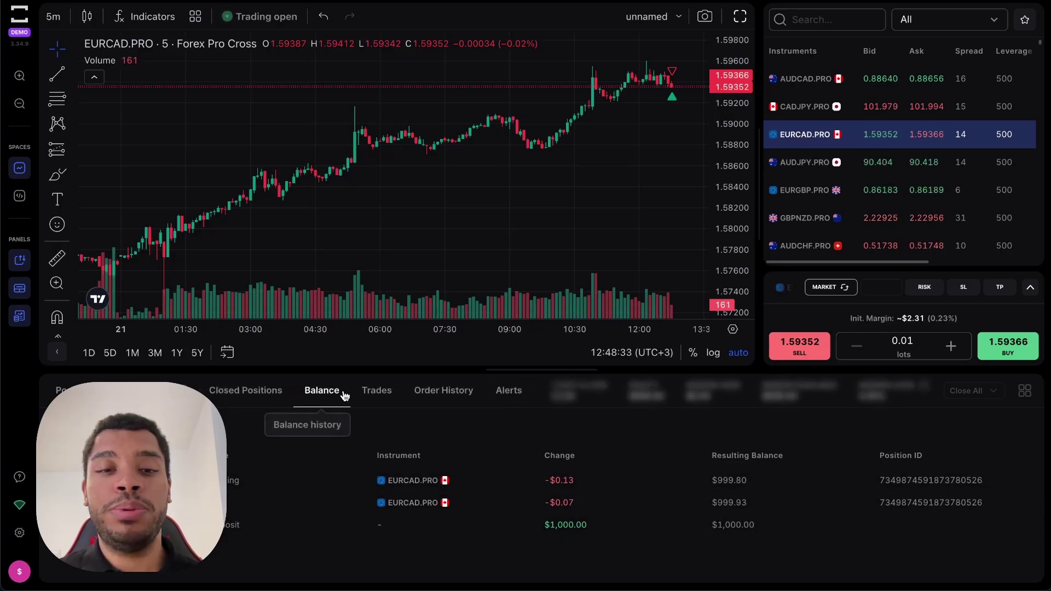
click(374, 392)
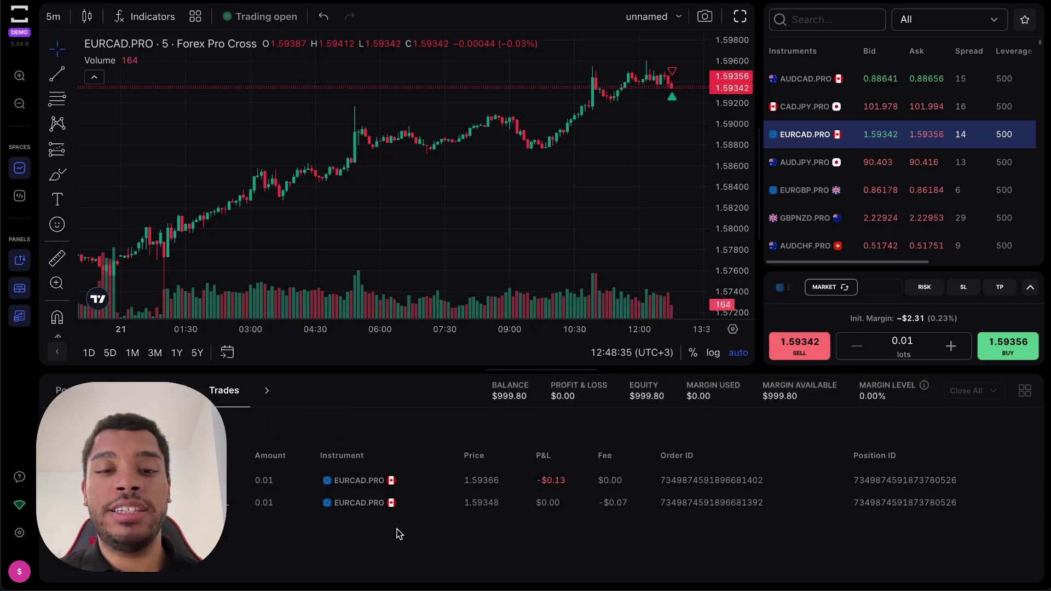